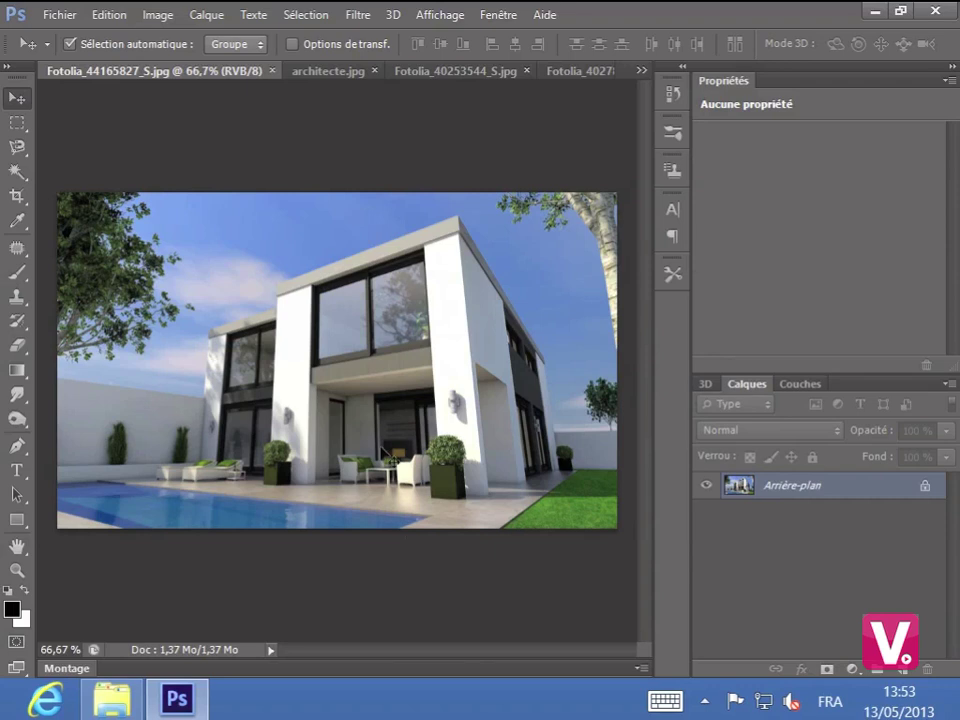
Step: Look through the open images architecte.jpg, Fotolia_40253544_S.jpg and Fotolia_40278121_S.jpg one after another
{"action": "left_click", "coordinate": [318, 74]}
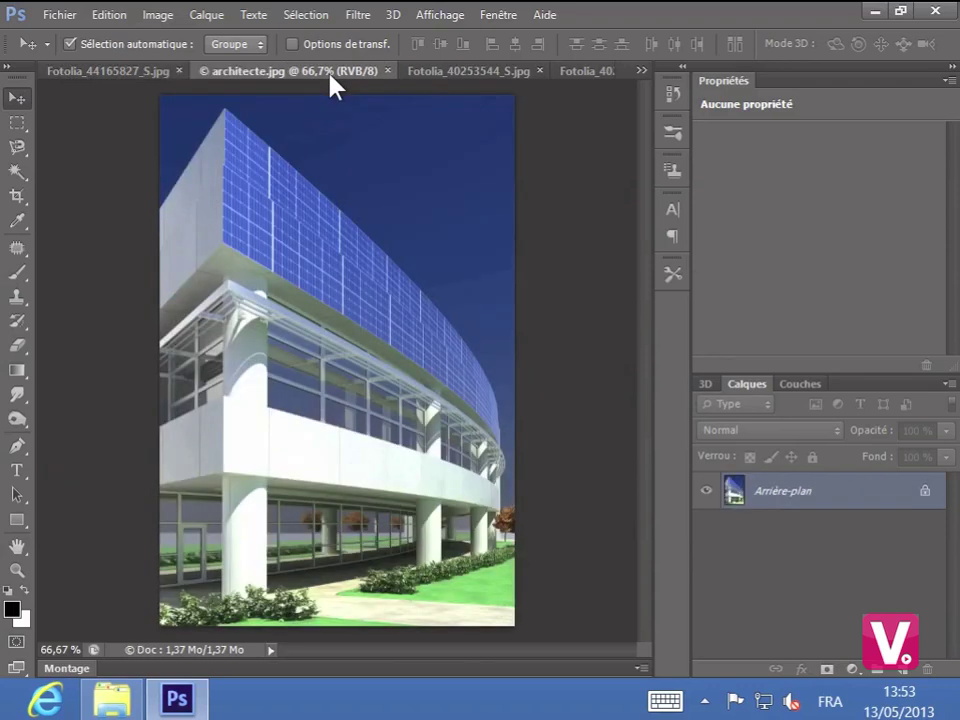
{"action": "left_click", "coordinate": [482, 74]}
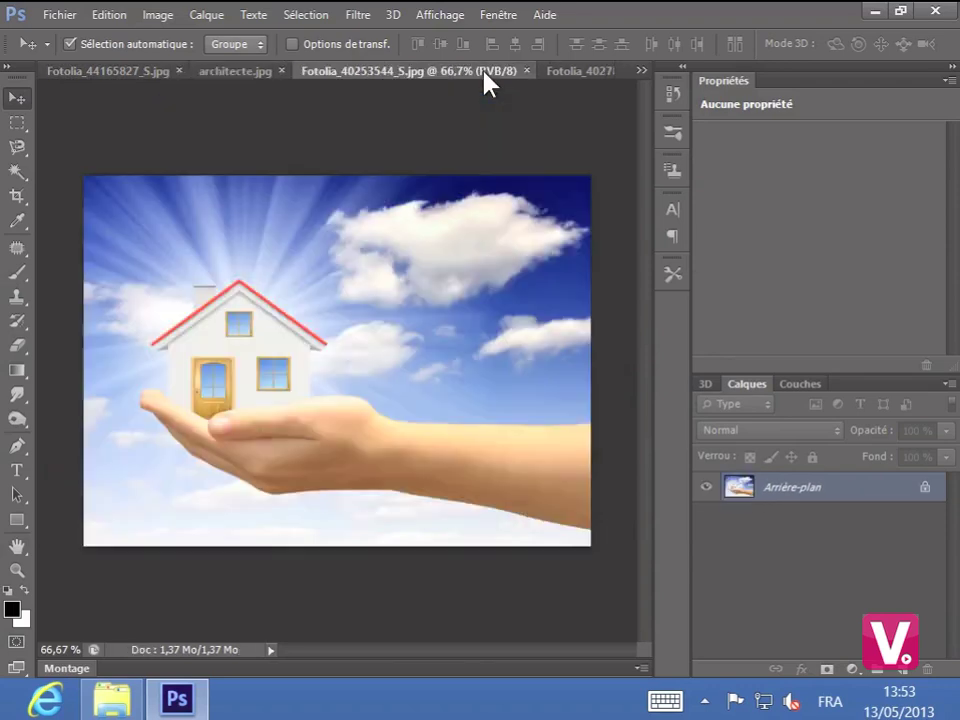
{"action": "left_click", "coordinate": [562, 72]}
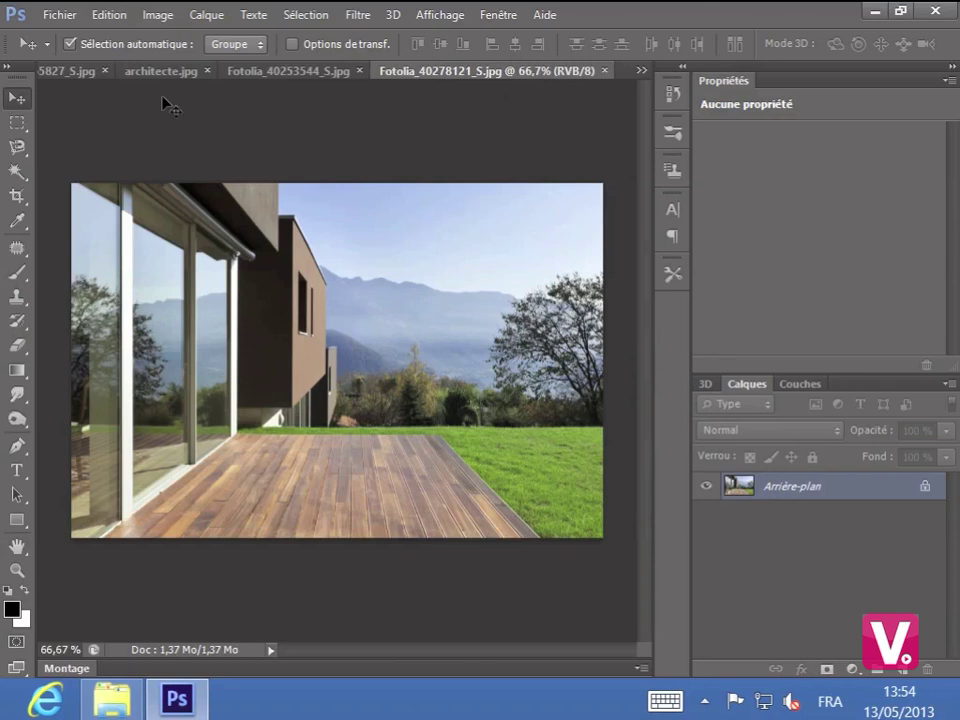
Step: Try both full-screen modes, with menus and without menus, and return to the standard window mode
{"action": "left_click", "coordinate": [15, 668]}
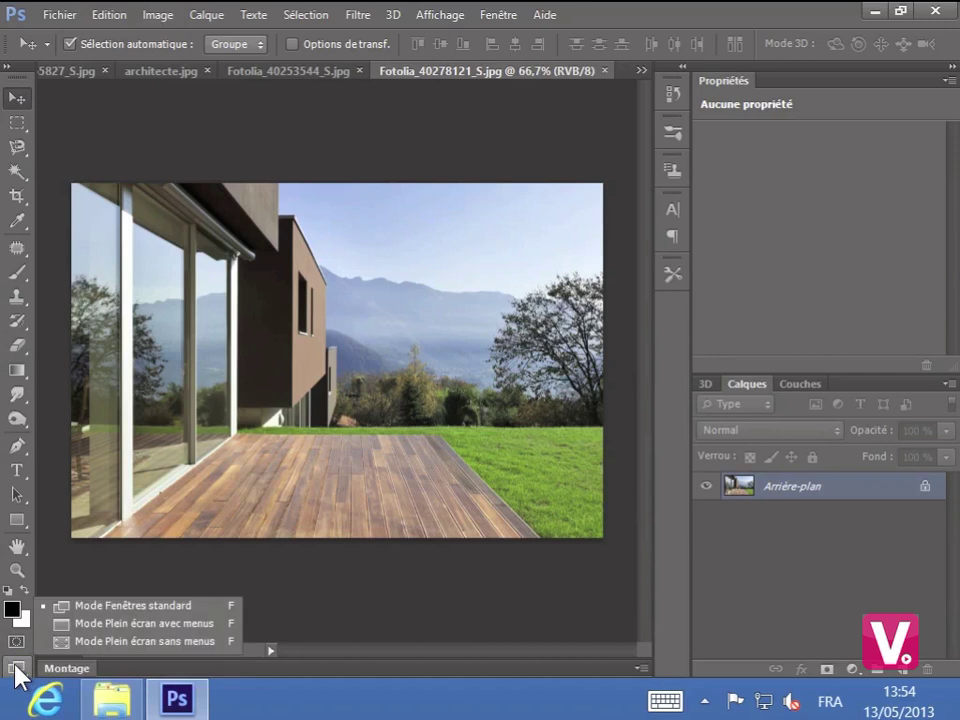
{"action": "left_click", "coordinate": [104, 623]}
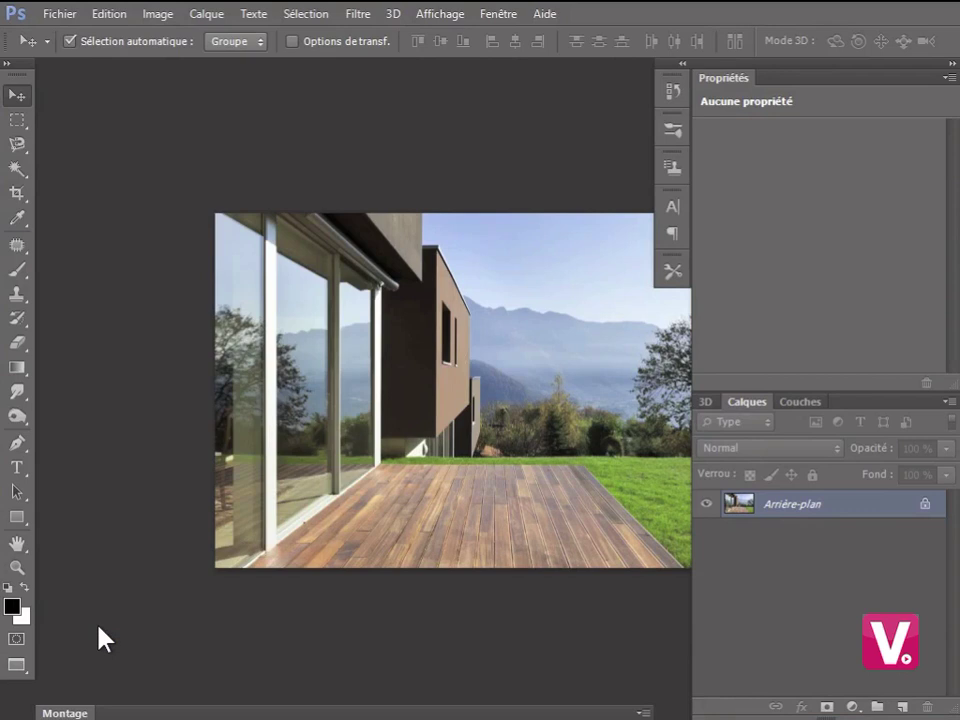
{"action": "left_click", "coordinate": [17, 664]}
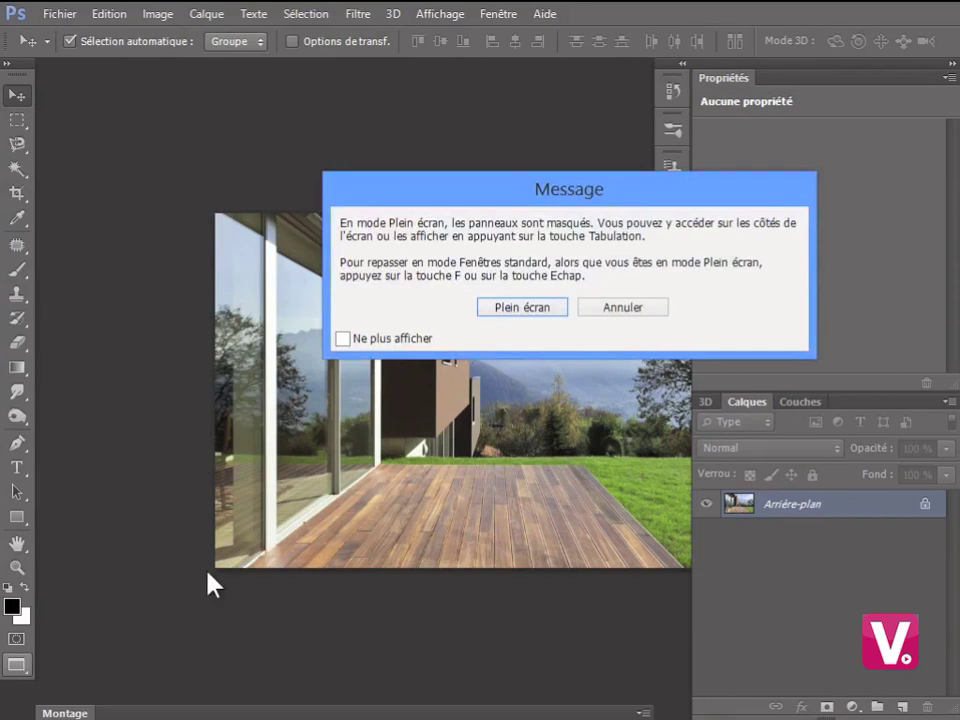
{"action": "left_click", "coordinate": [543, 313]}
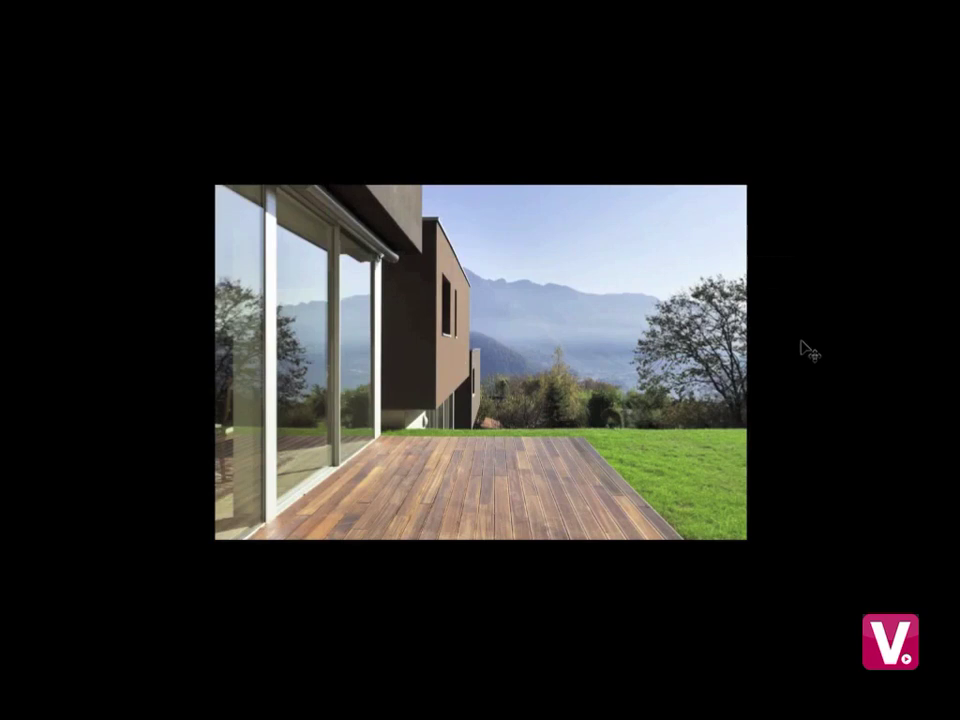
{"action": "key", "text": "f"}
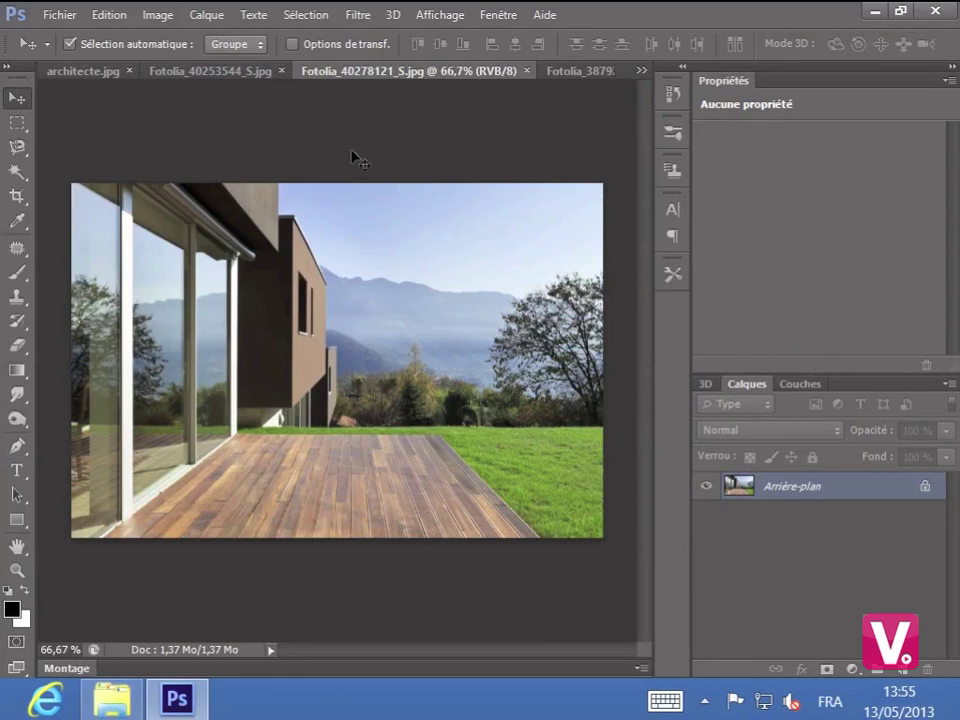
Step: Switch to architecte.jpg and display it in a floating window
{"action": "left_click", "coordinate": [222, 80]}
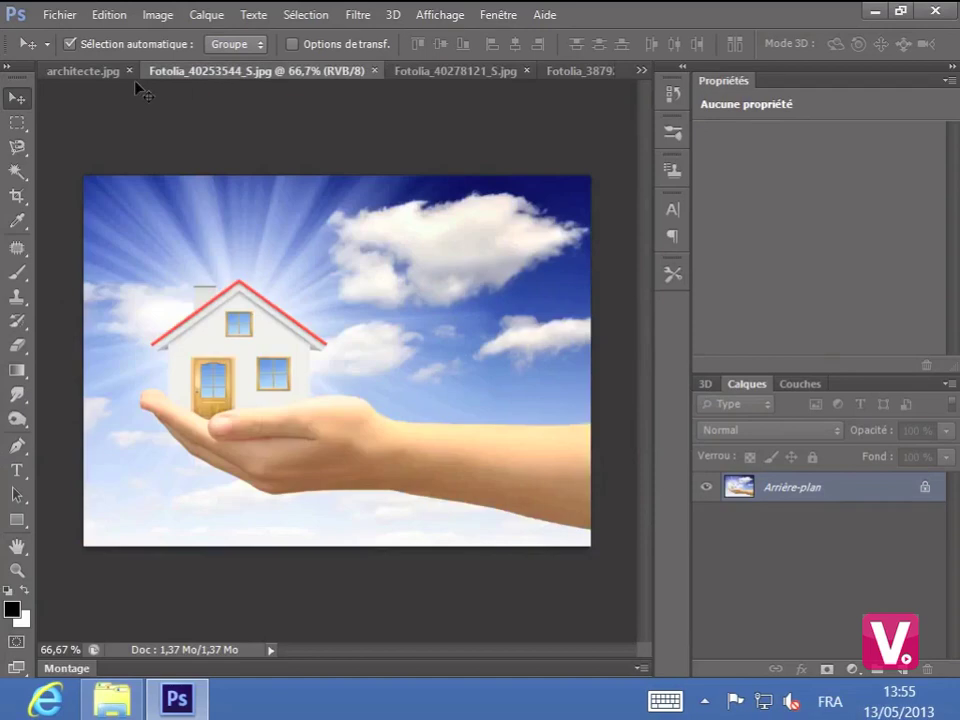
{"action": "left_click", "coordinate": [97, 74]}
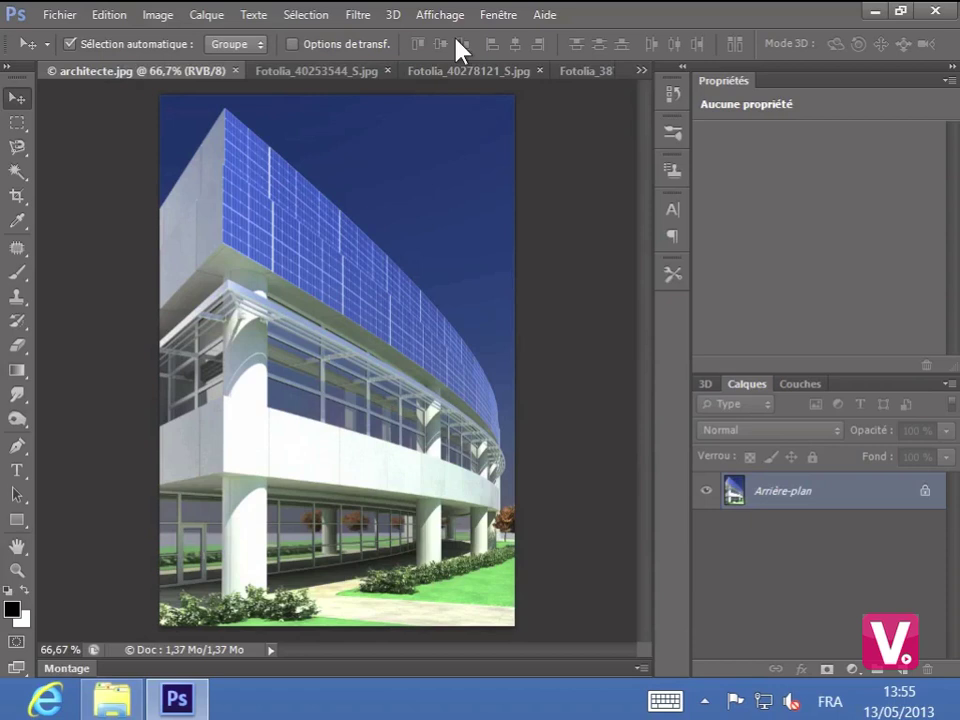
{"action": "left_click", "coordinate": [487, 23]}
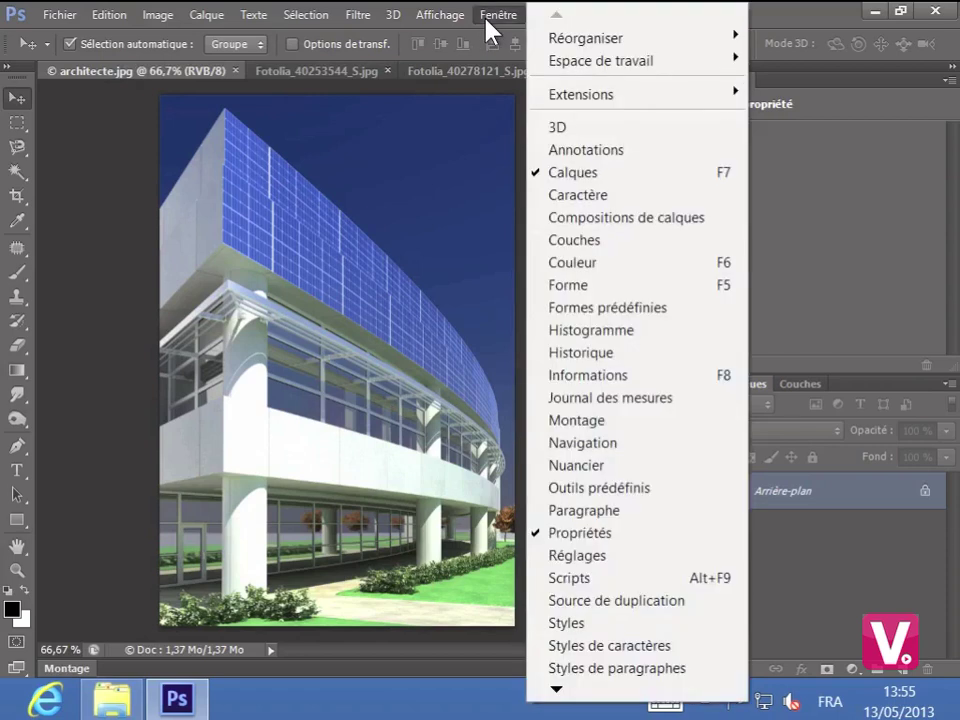
{"action": "mouse_move", "coordinate": [539, 38]}
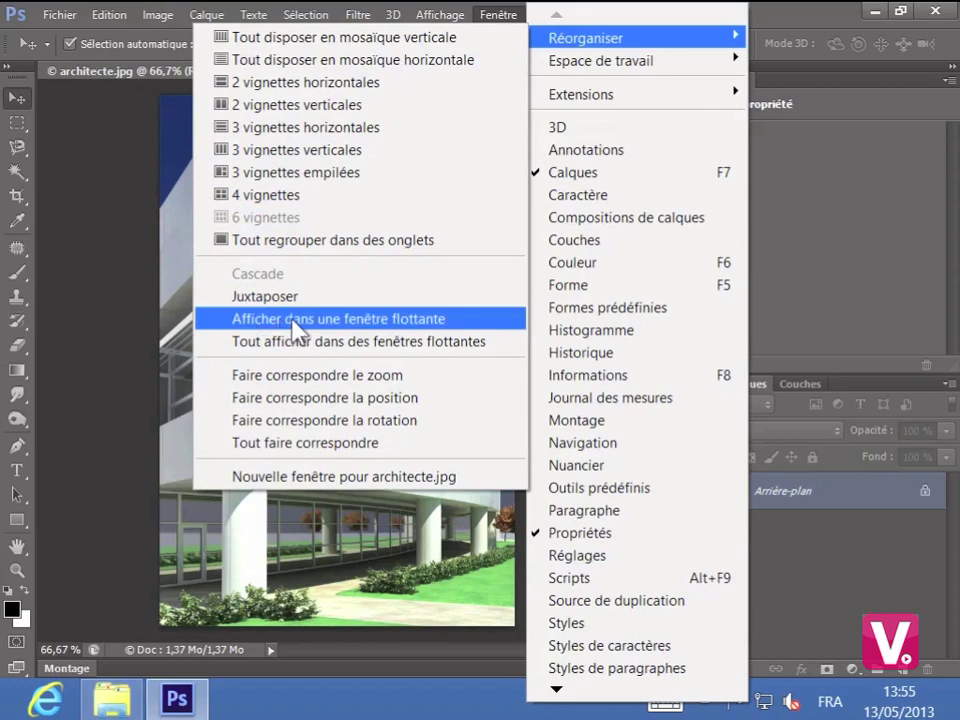
{"action": "left_click", "coordinate": [318, 330]}
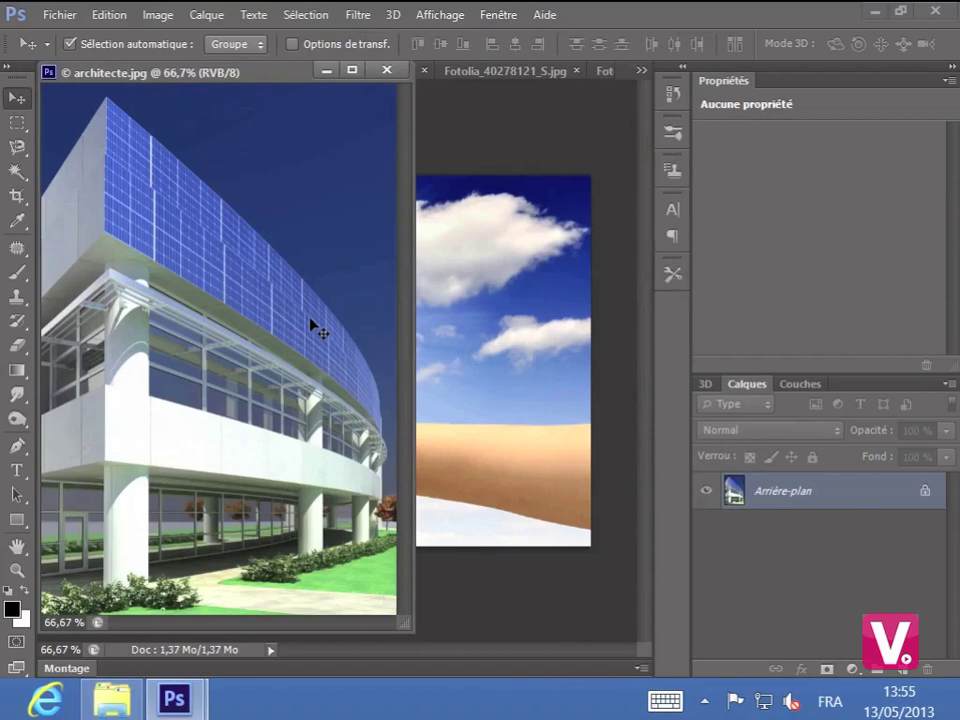
Step: Shrink the floating architecte.jpg window and place it over the house end of the hand image
{"action": "left_click_drag", "start_coordinate": [250, 90], "coordinate": [462, 104]}
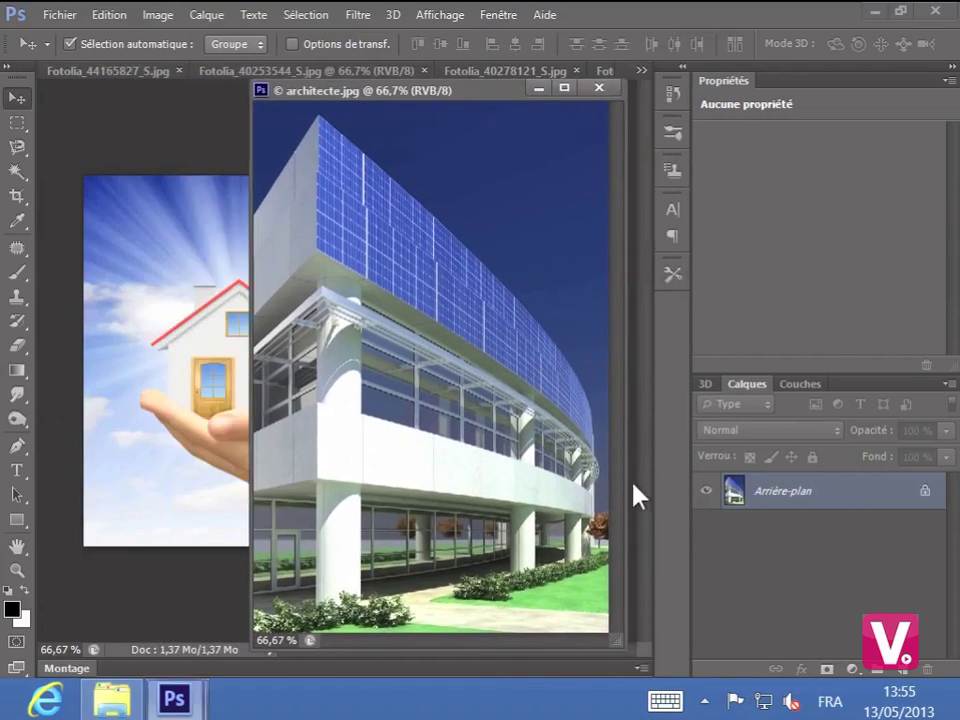
{"action": "left_click_drag", "start_coordinate": [617, 638], "coordinate": [539, 518]}
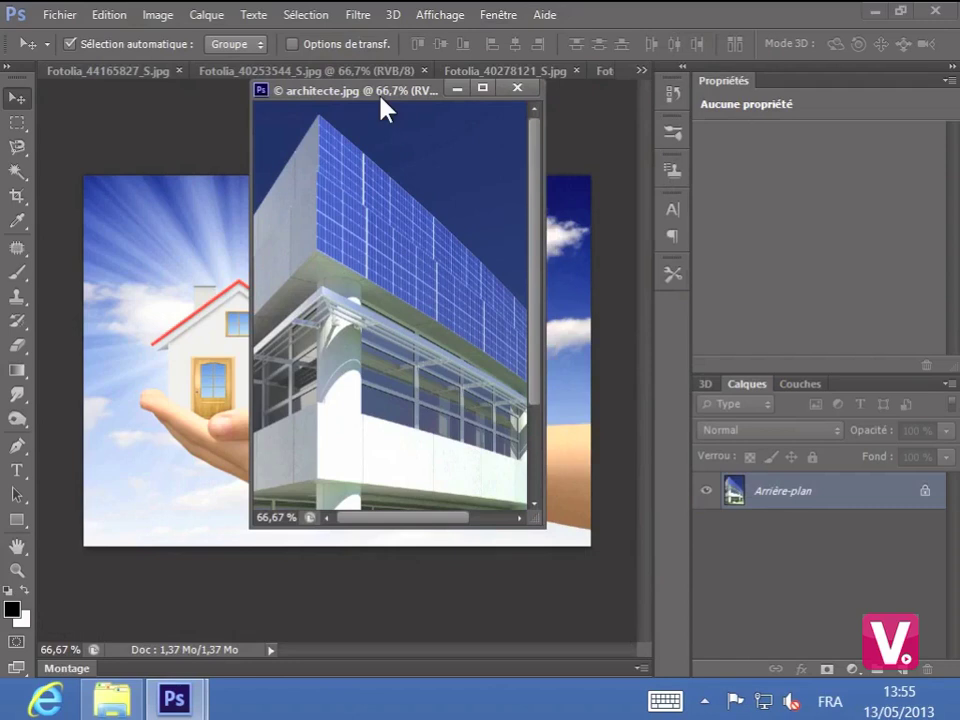
{"action": "left_click_drag", "start_coordinate": [390, 100], "coordinate": [192, 130]}
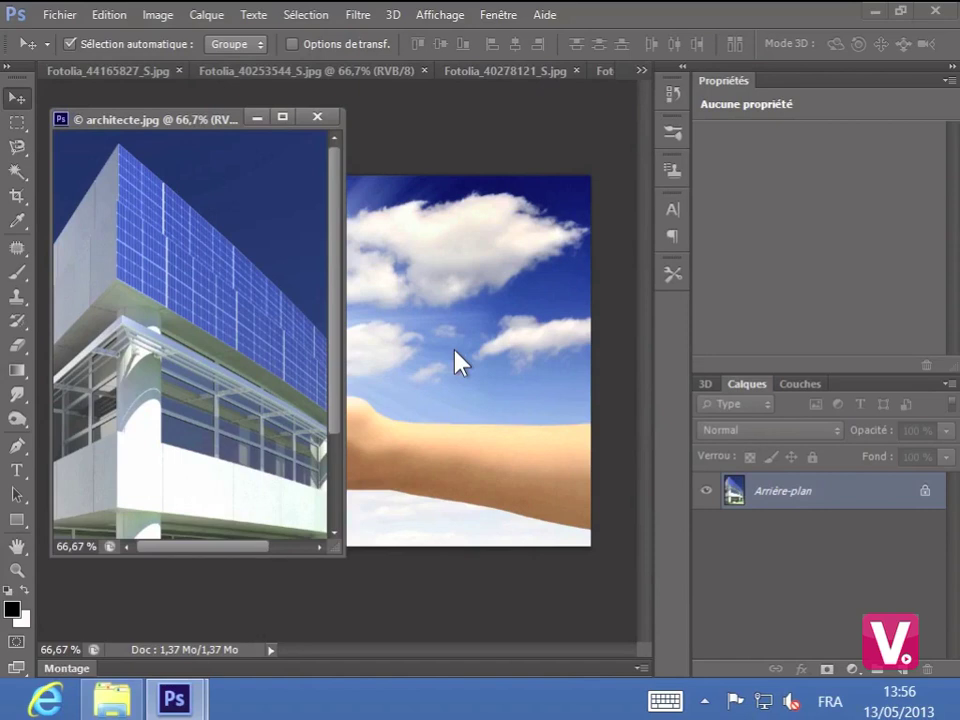
Step: Display all open images in floating windows, and regroup them all in tabs
{"action": "left_click", "coordinate": [498, 18]}
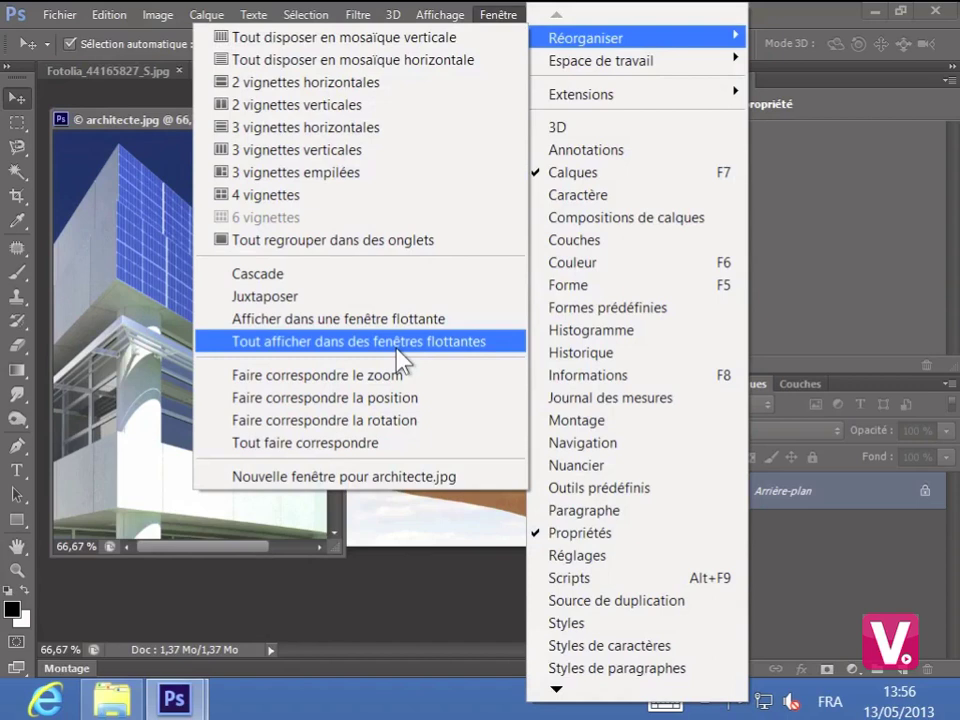
{"action": "left_click", "coordinate": [397, 348]}
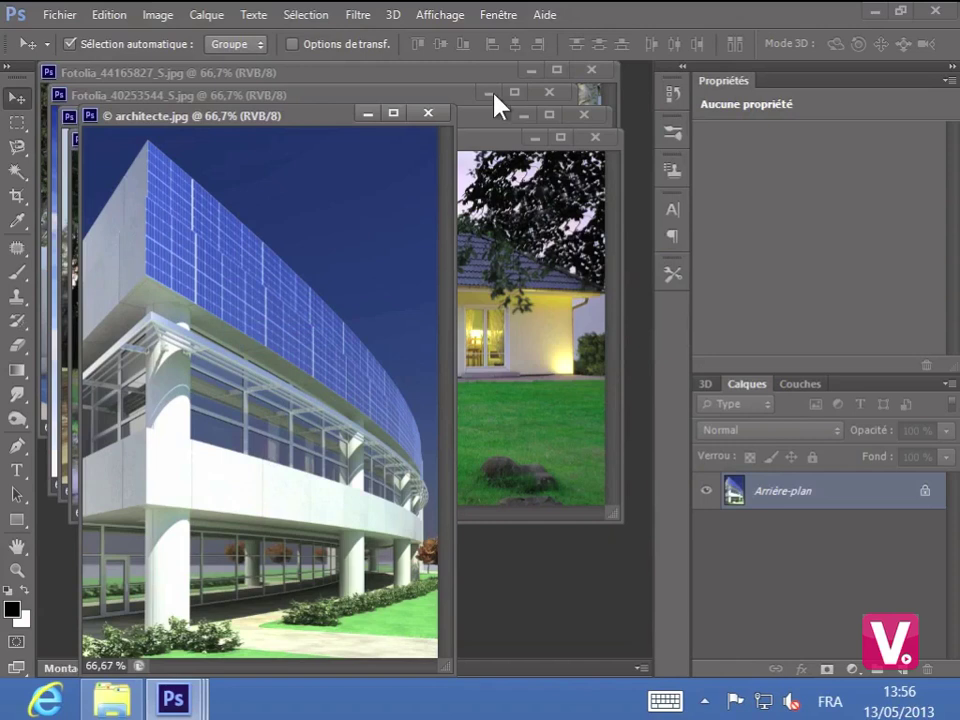
{"action": "left_click", "coordinate": [496, 20]}
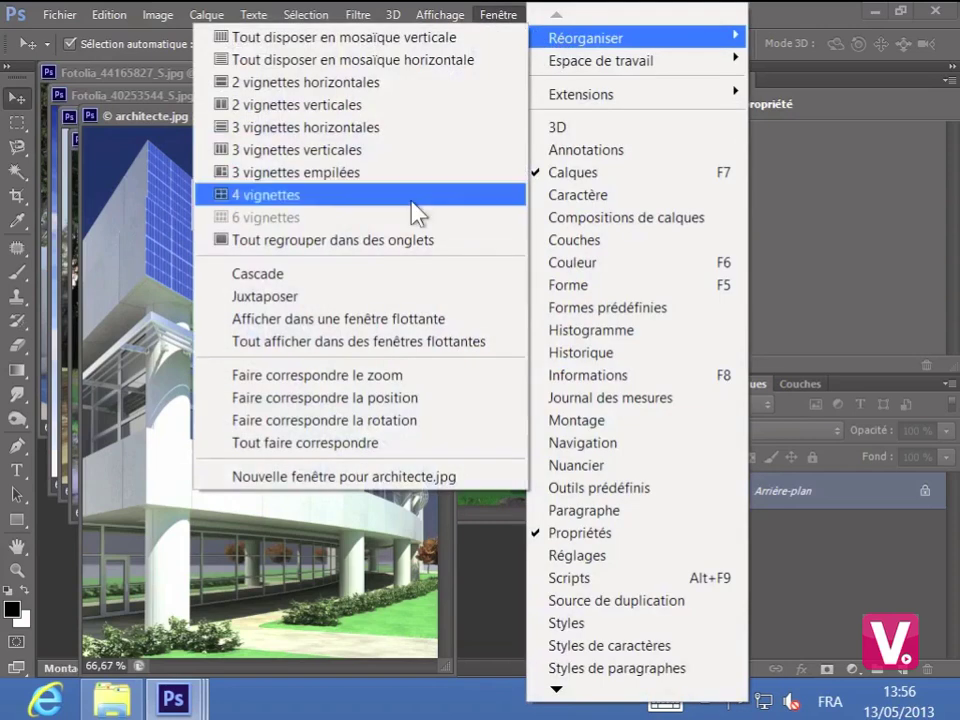
{"action": "left_click", "coordinate": [380, 250]}
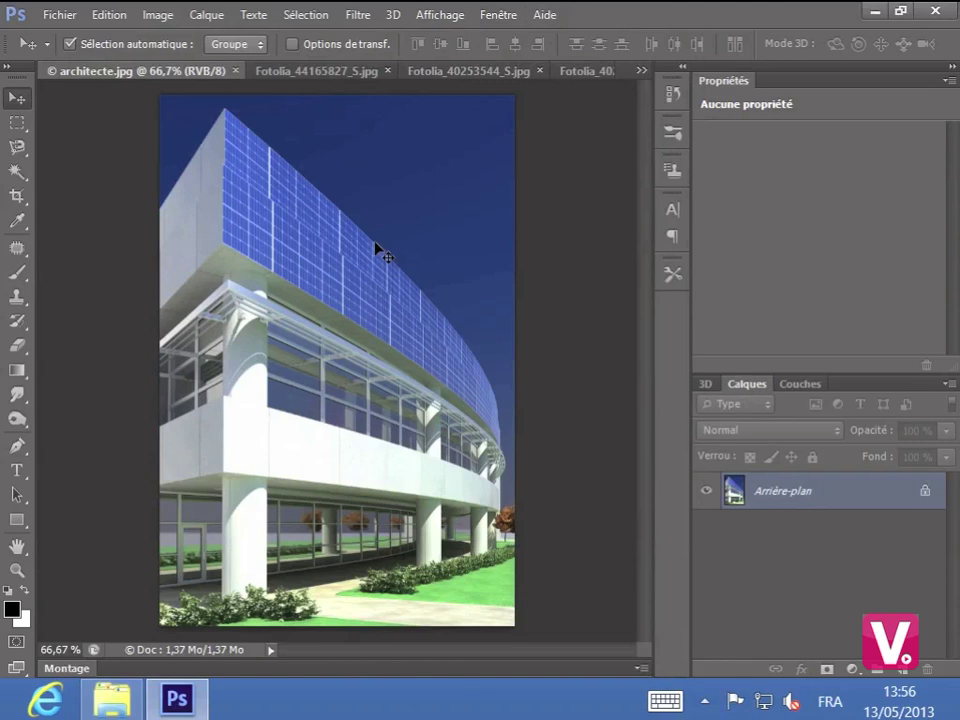
Step: In the Interface preferences, turn off opening documents in new tabs and docking of floating document windows
{"action": "left_click", "coordinate": [106, 18]}
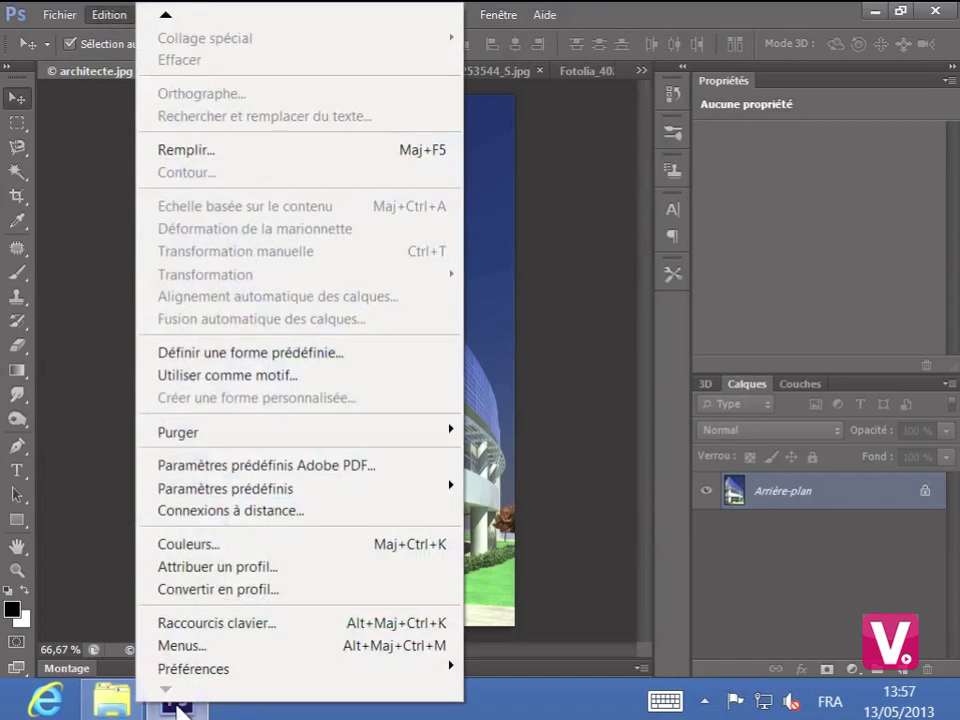
{"action": "mouse_move", "coordinate": [180, 670]}
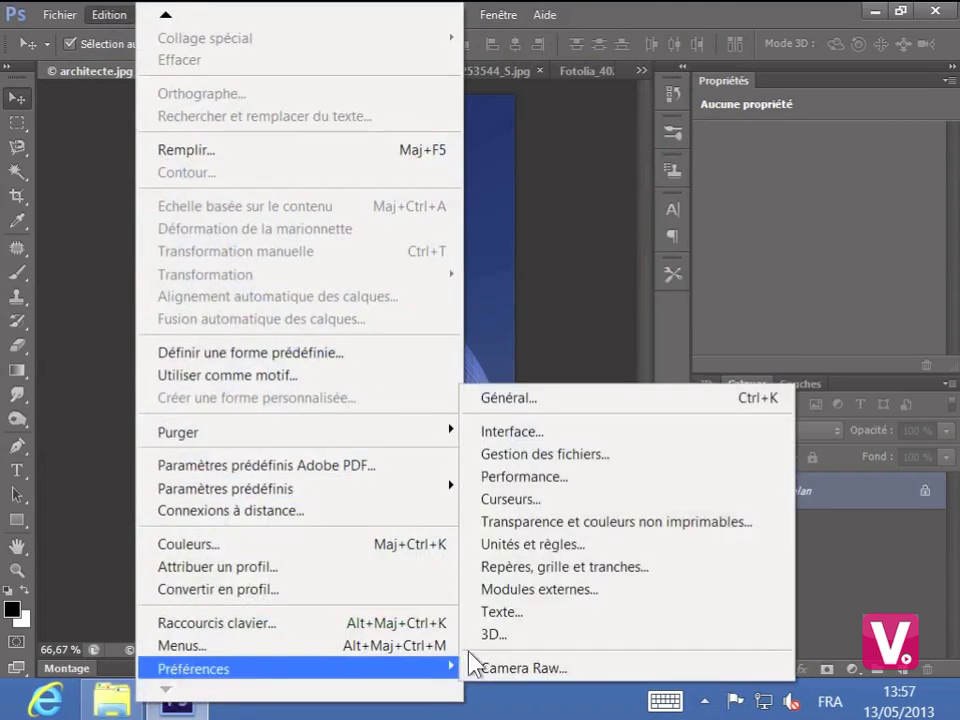
{"action": "left_click", "coordinate": [526, 433]}
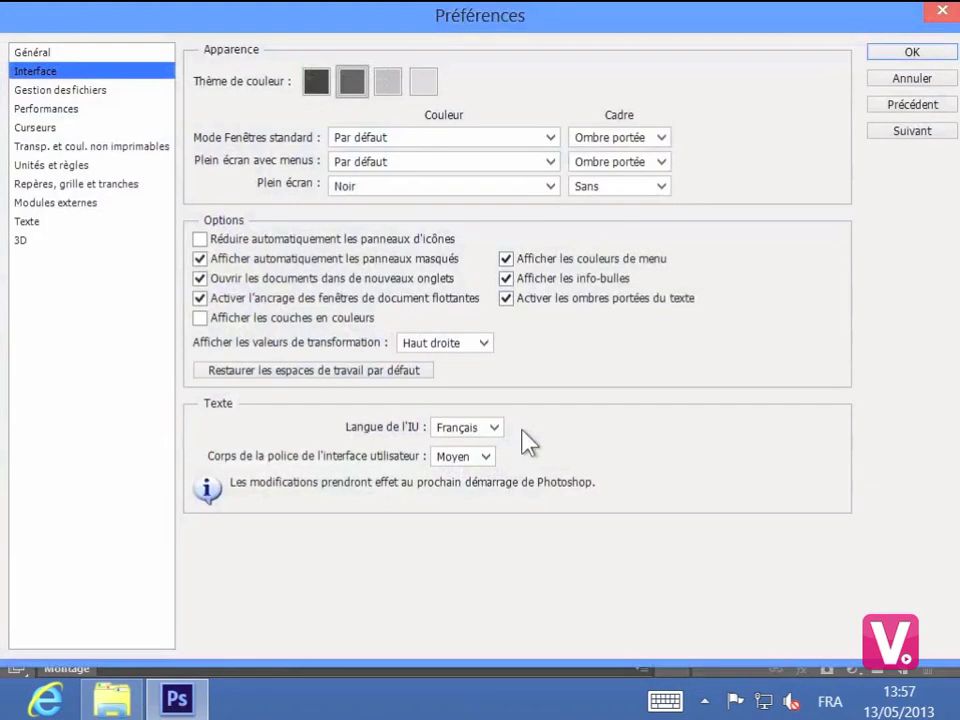
{"action": "left_click", "coordinate": [201, 299]}
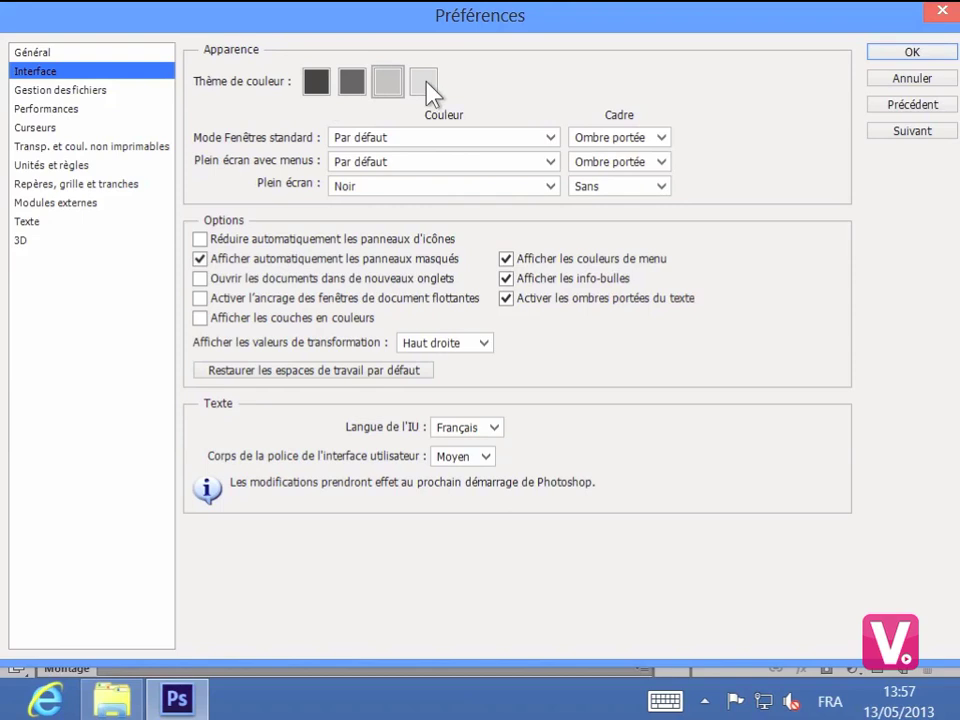
Step: Compare the interface colour themes against the workspace and set the theme to the lightest grey
{"action": "left_click_drag", "start_coordinate": [548, 33], "coordinate": [549, 180]}
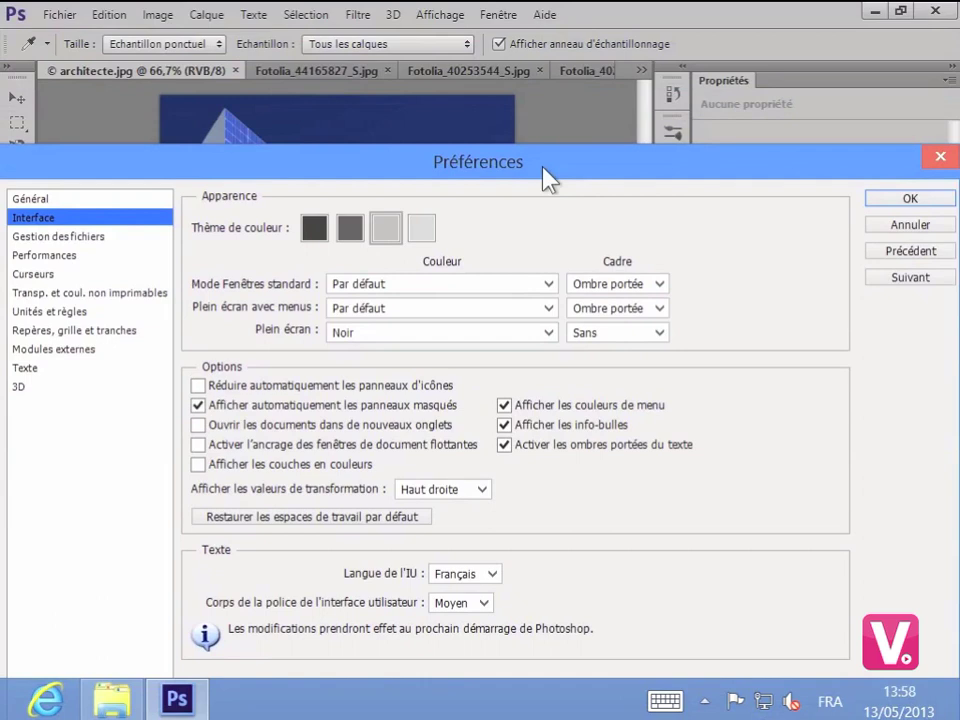
{"action": "left_click", "coordinate": [350, 236]}
{"action": "left_click", "coordinate": [315, 236]}
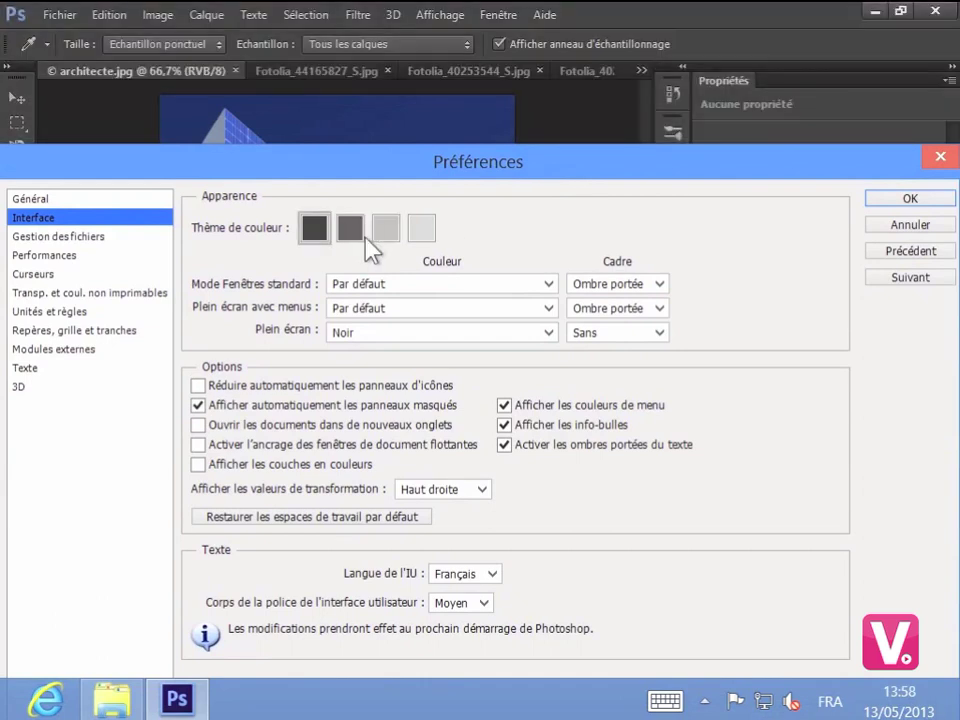
{"action": "left_click", "coordinate": [382, 234]}
{"action": "left_click", "coordinate": [428, 234]}
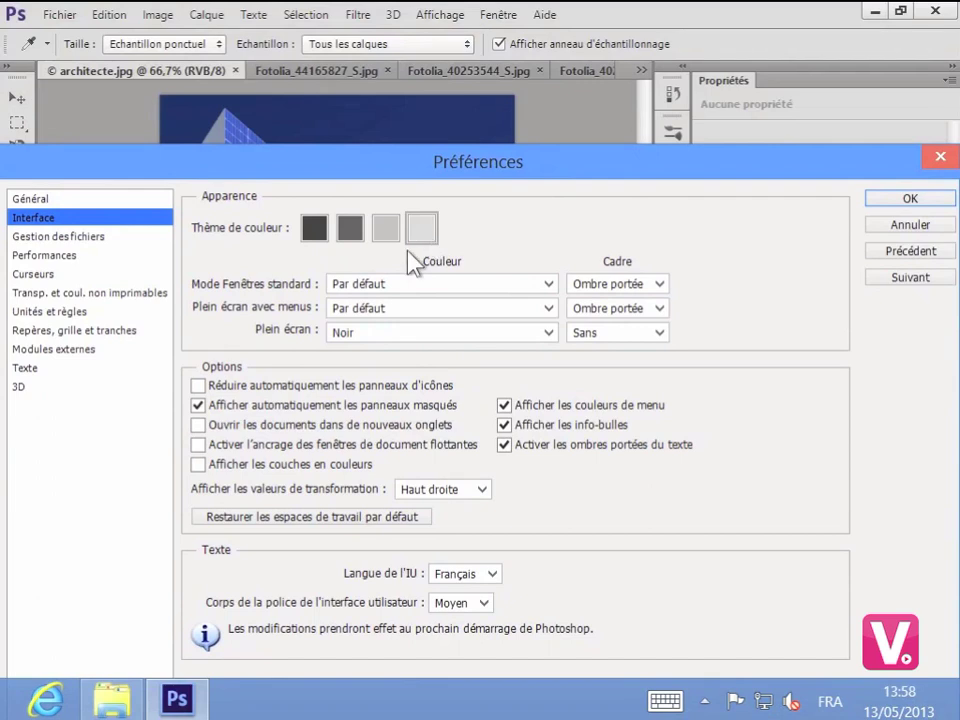
{"action": "left_click_drag", "start_coordinate": [451, 165], "coordinate": [455, 16]}
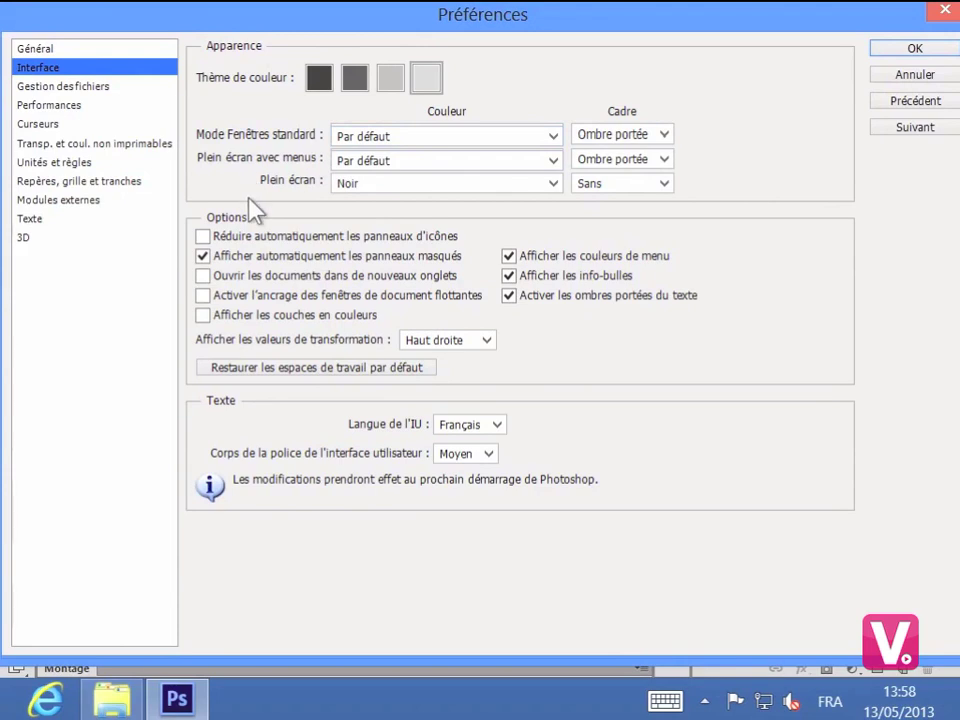
Step: Open the custom colour picker for the standard window mode background, cancel it and restore Par défaut
{"action": "left_click", "coordinate": [554, 138]}
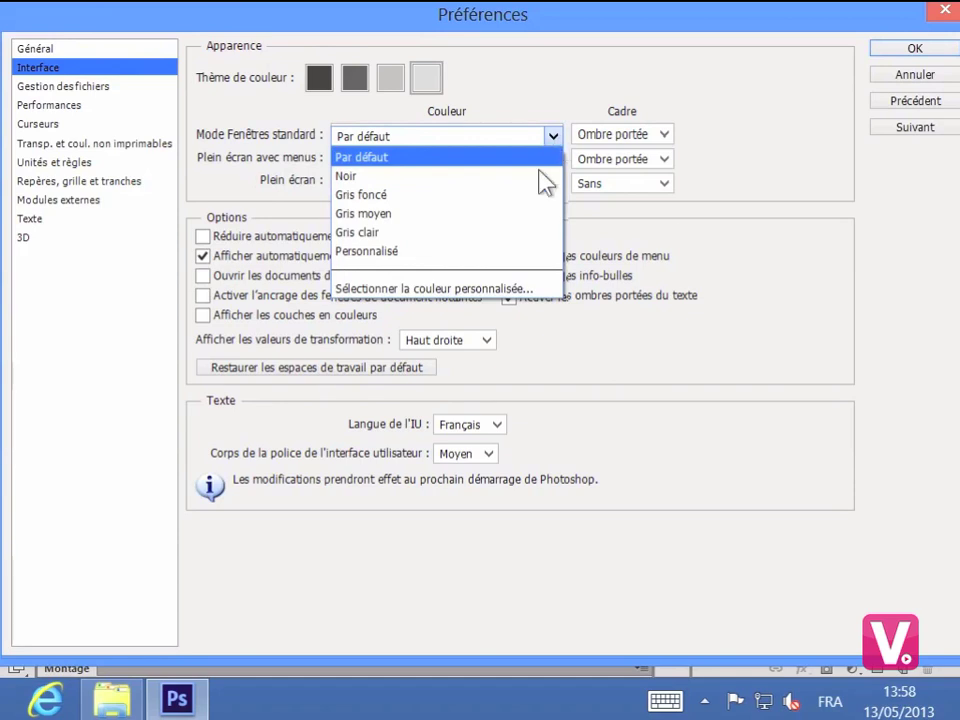
{"action": "left_click", "coordinate": [507, 288]}
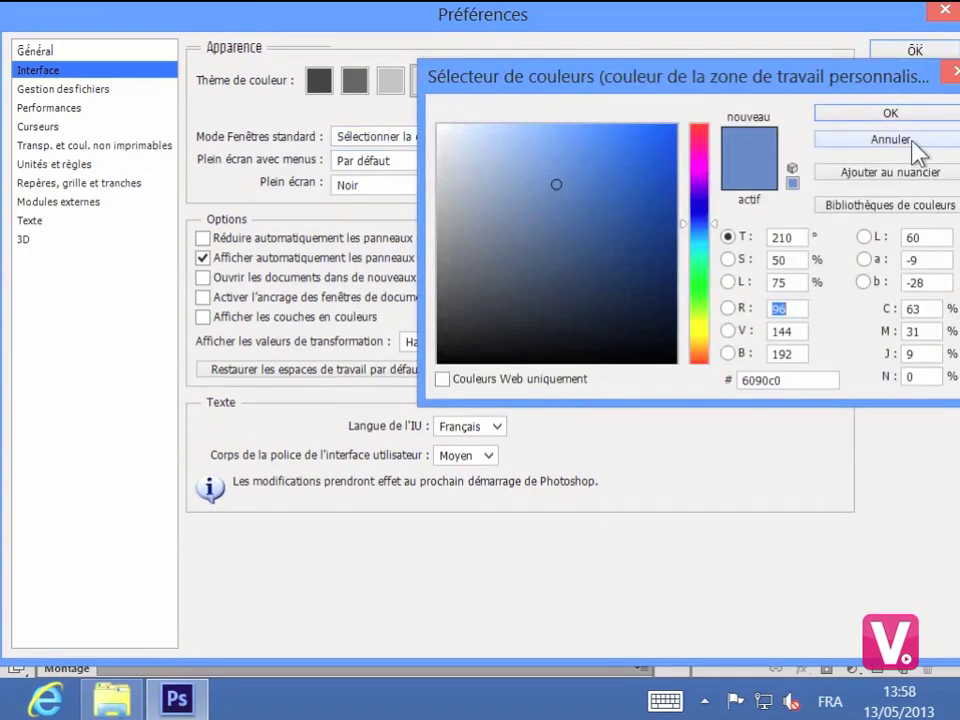
{"action": "left_click", "coordinate": [911, 142]}
{"action": "left_click", "coordinate": [553, 136]}
{"action": "left_click", "coordinate": [553, 156]}
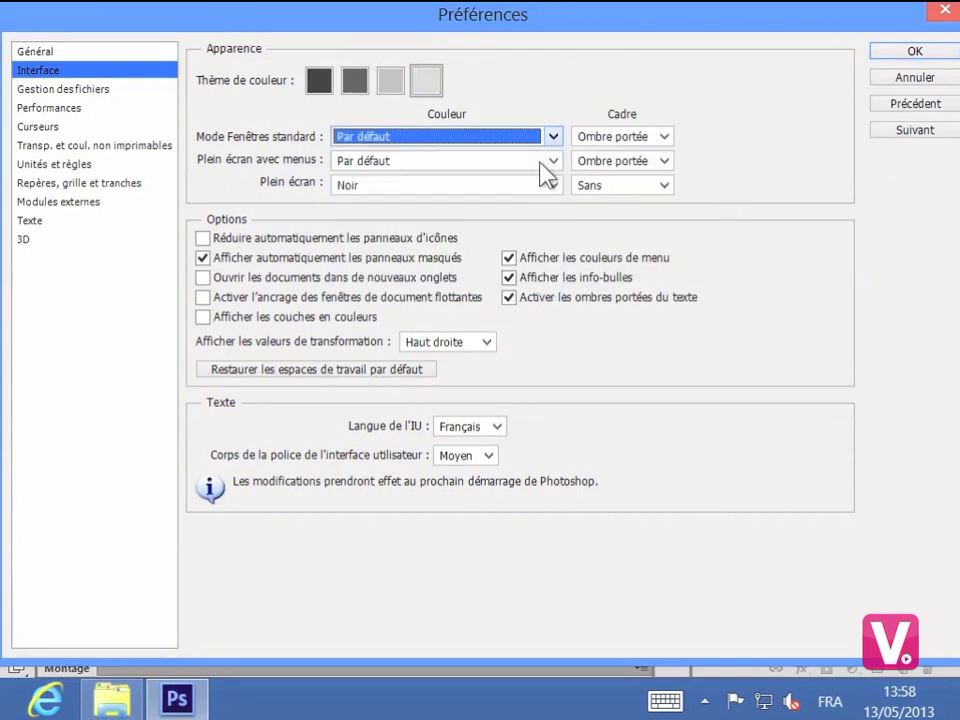
Step: Review the frame options for standard window mode and apply the Interface preferences with the lightest colour theme
{"action": "left_click", "coordinate": [427, 82]}
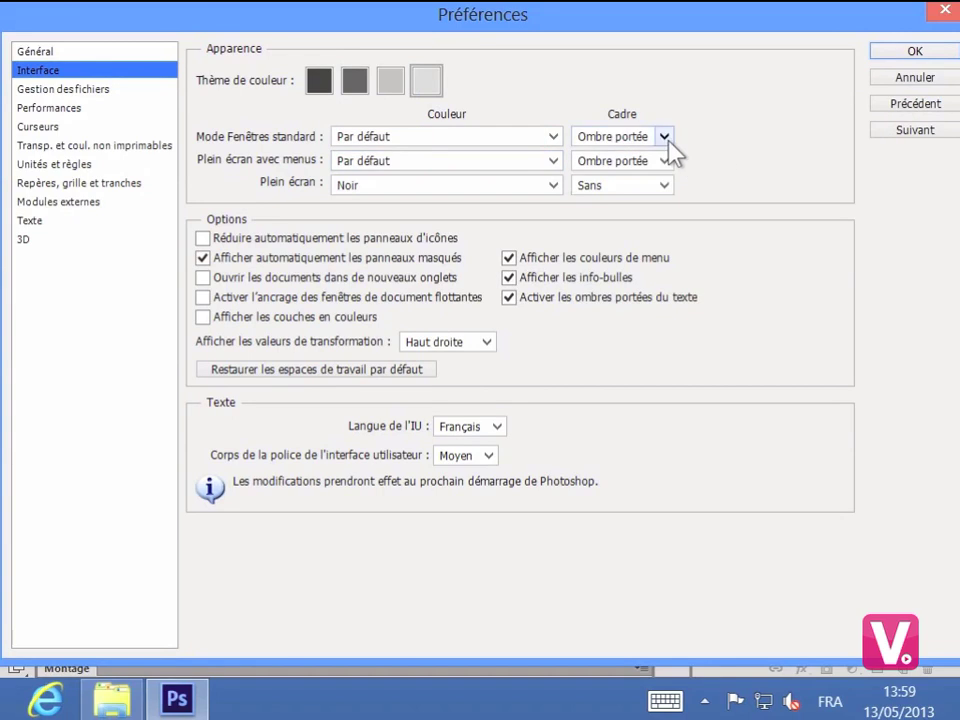
{"action": "left_click", "coordinate": [664, 137]}
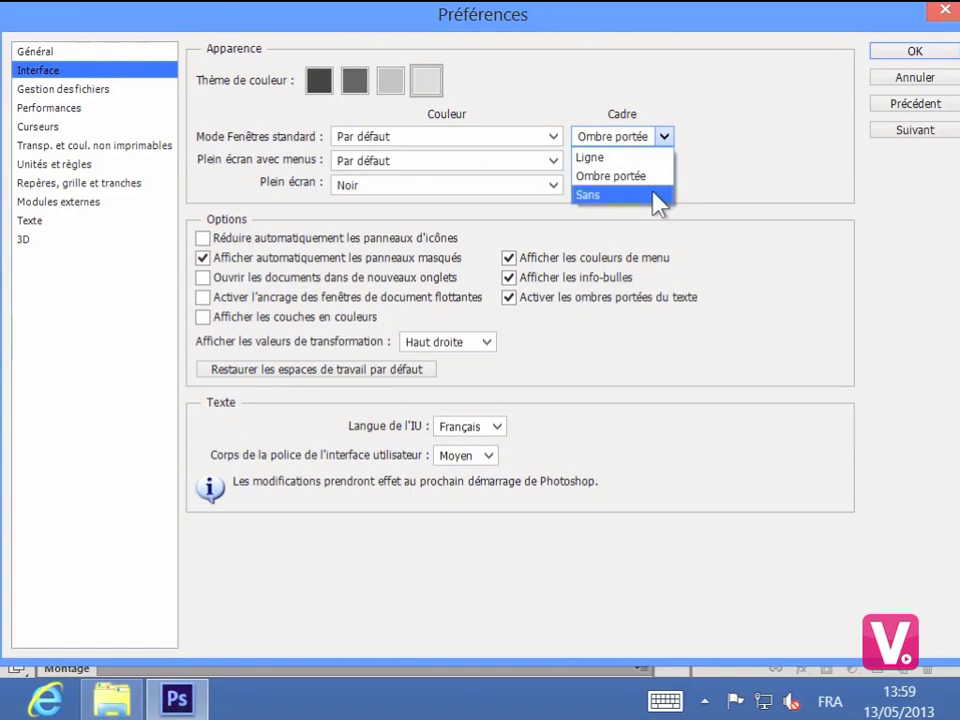
{"action": "left_click", "coordinate": [739, 184]}
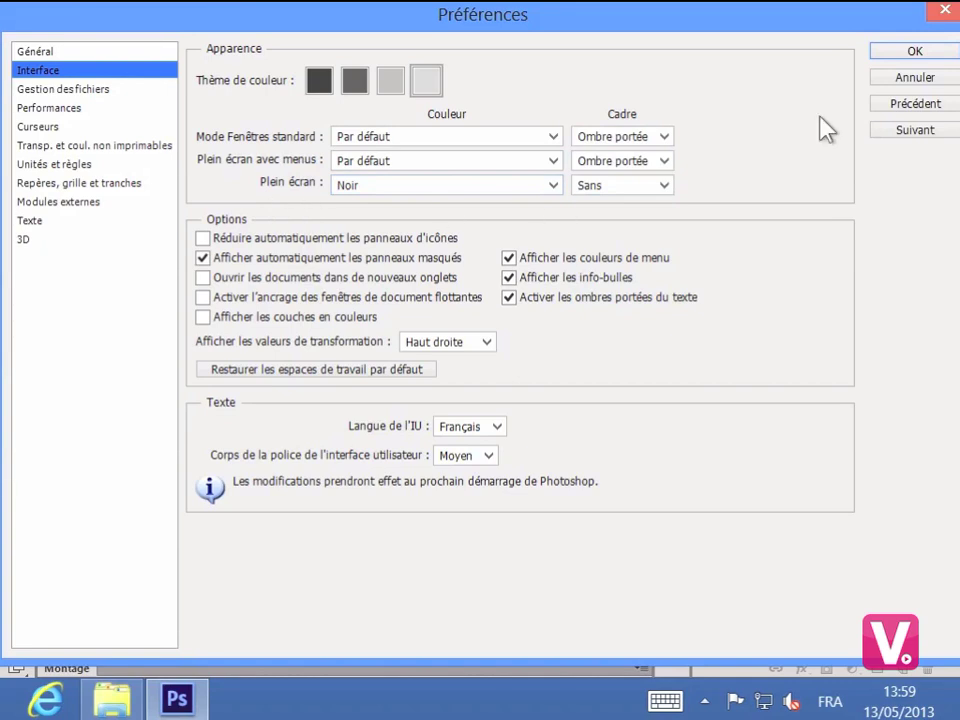
{"action": "left_click", "coordinate": [898, 58]}
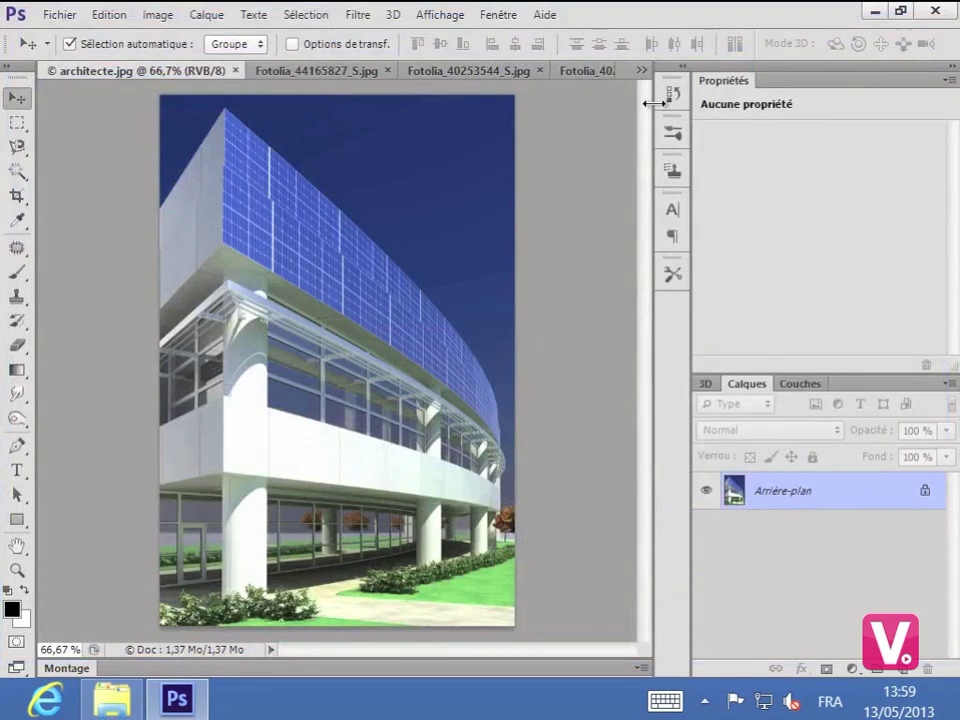
Step: Open the image Fotolia_41194996_XS.jpg from the Maison intelligente folder to test the new document window behaviour
{"action": "left_click", "coordinate": [60, 18]}
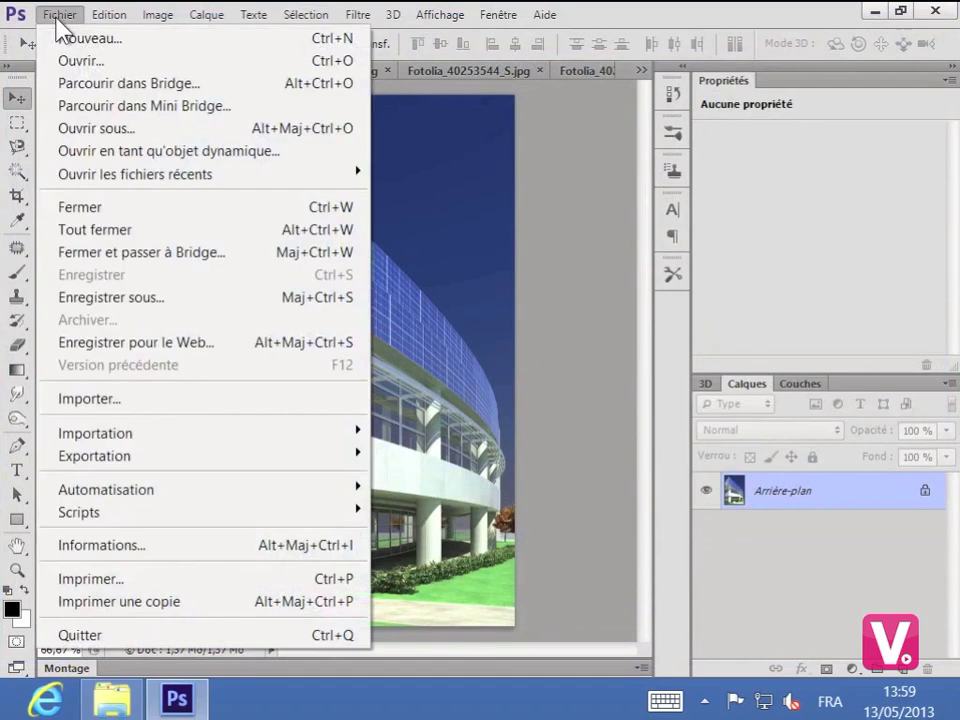
{"action": "left_click", "coordinate": [70, 58]}
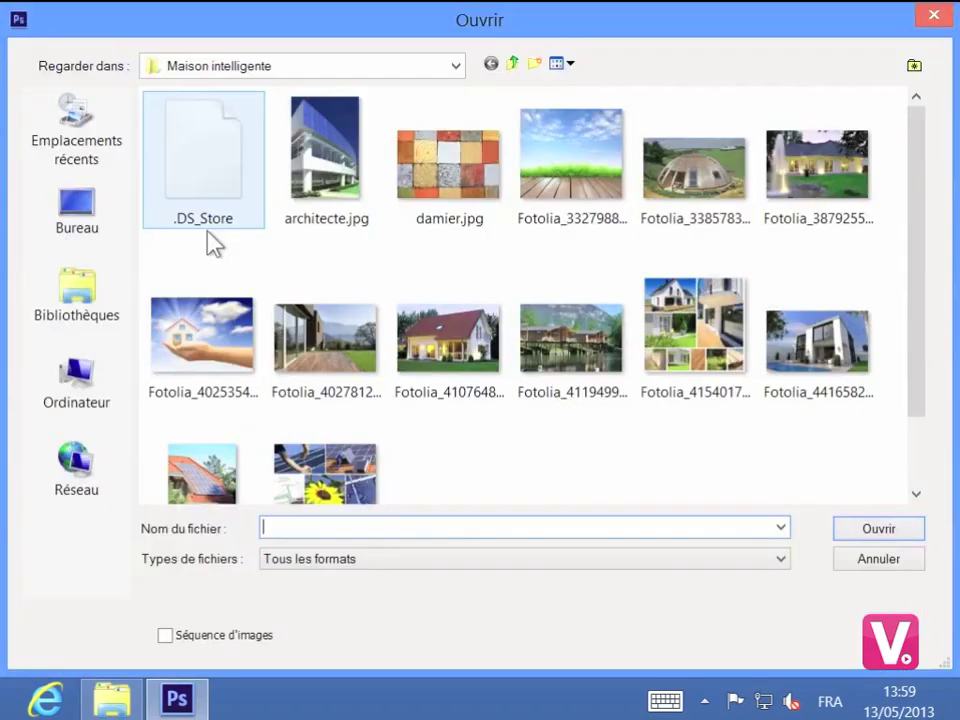
{"action": "left_click", "coordinate": [483, 366]}
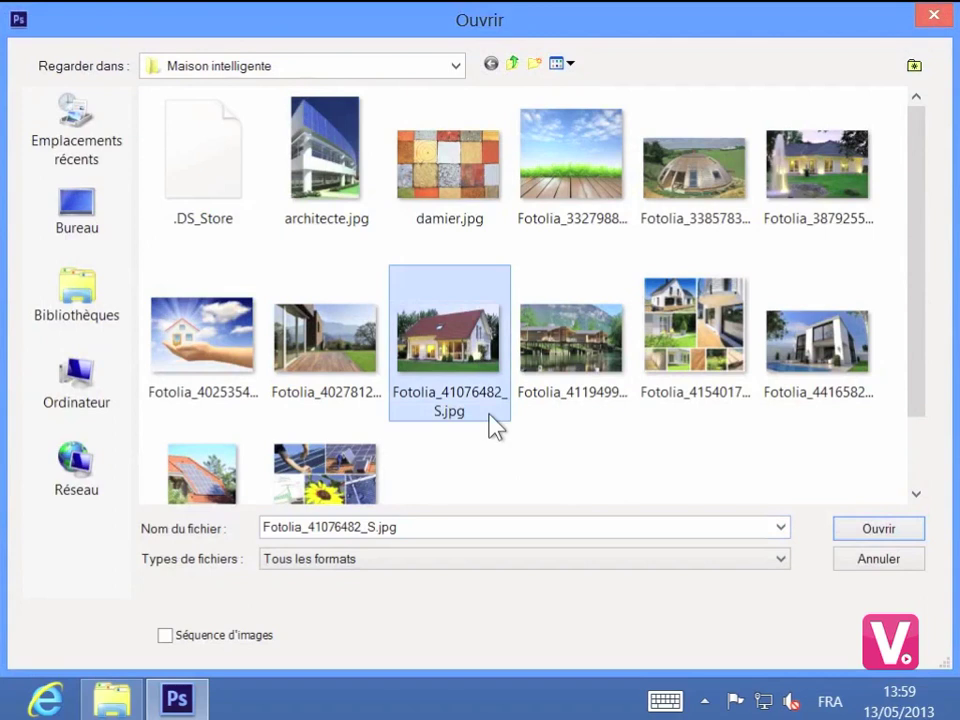
{"action": "left_click", "coordinate": [570, 340]}
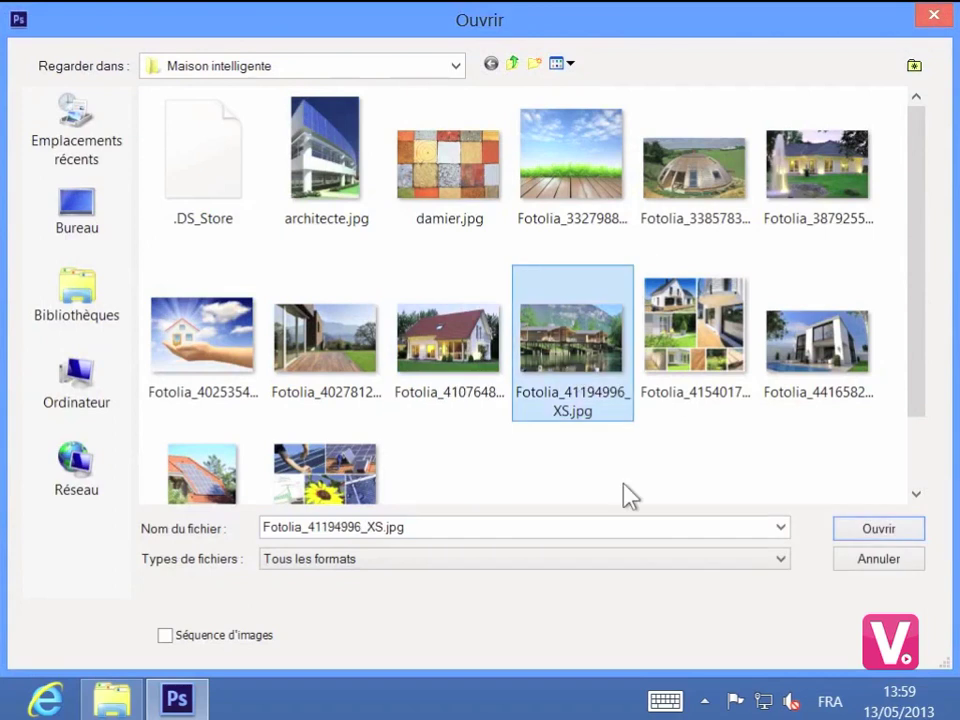
{"action": "left_click", "coordinate": [859, 532]}
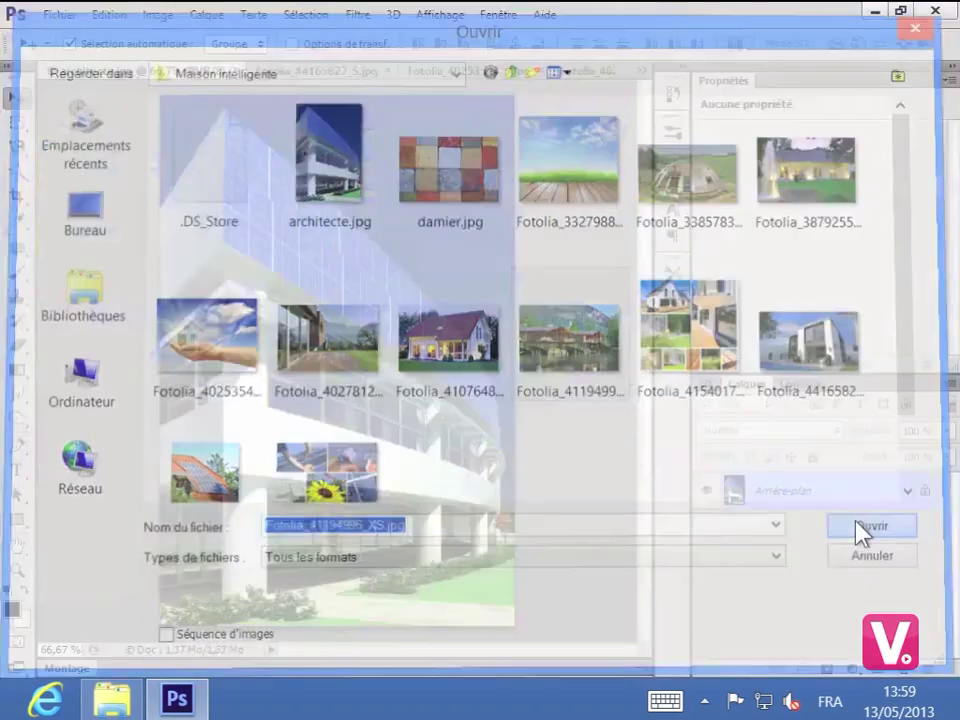
{"action": "left_click", "coordinate": [503, 427]}
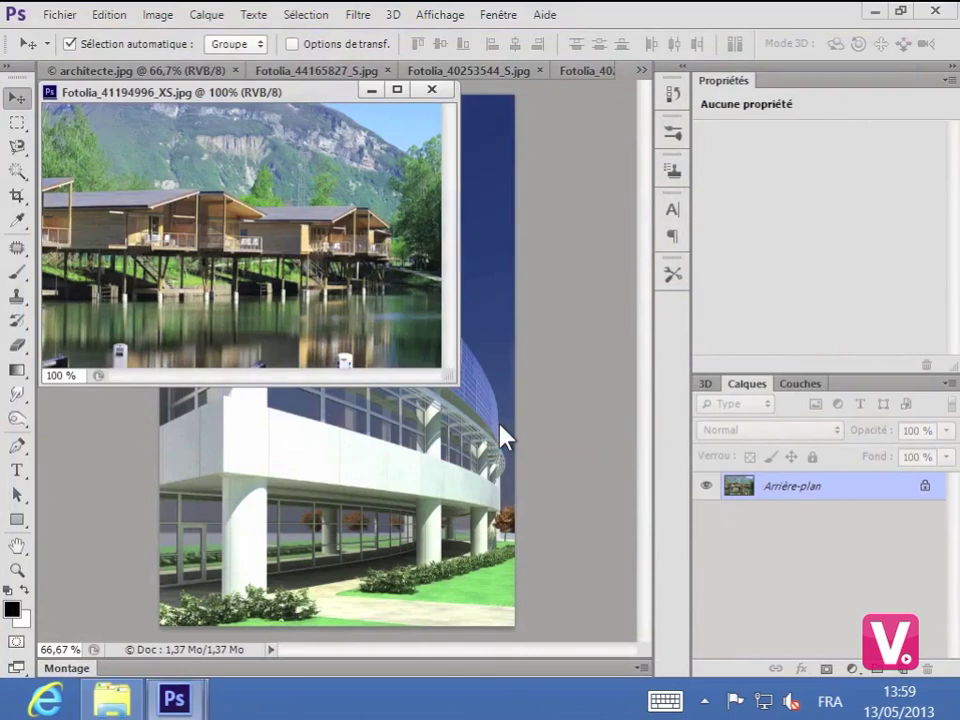